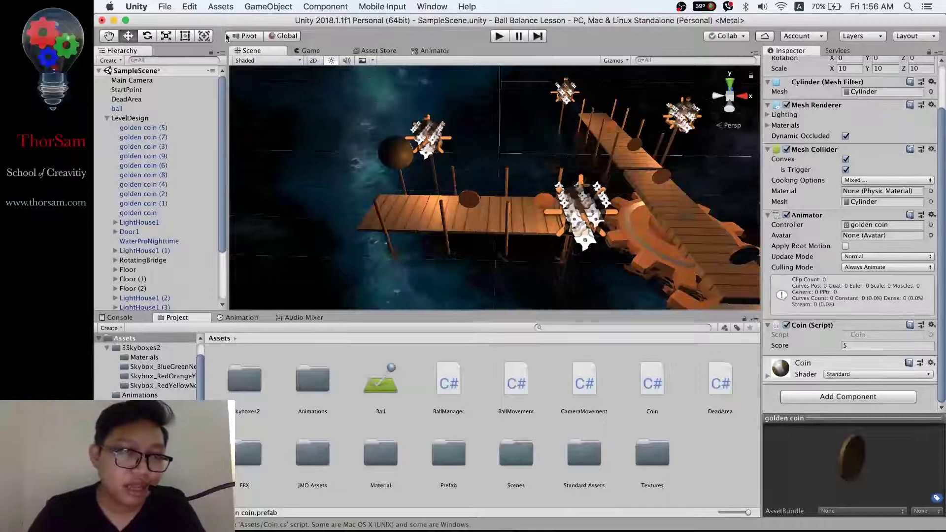
# Step: Start a custom package import, locate the Unity Particle Pack, then cancel the import
pyautogui.click(222, 12)
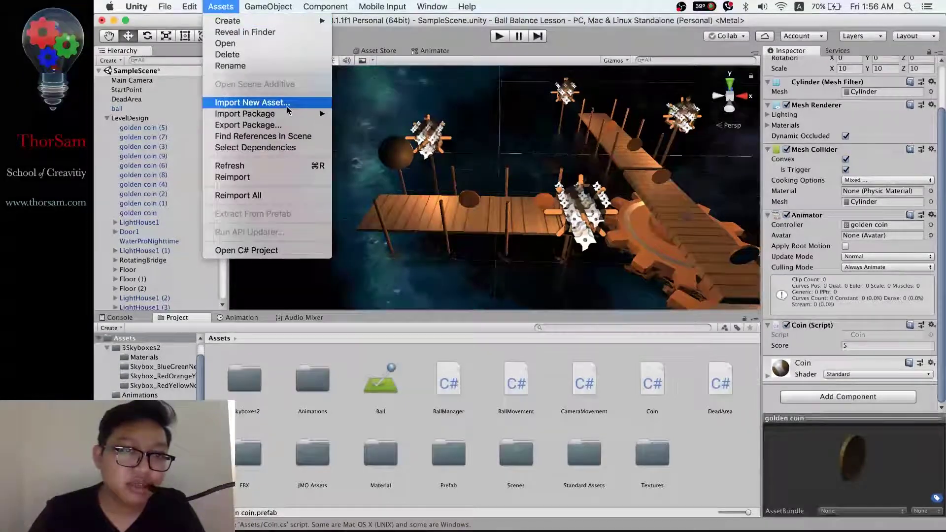
pyautogui.moveTo(288, 114)
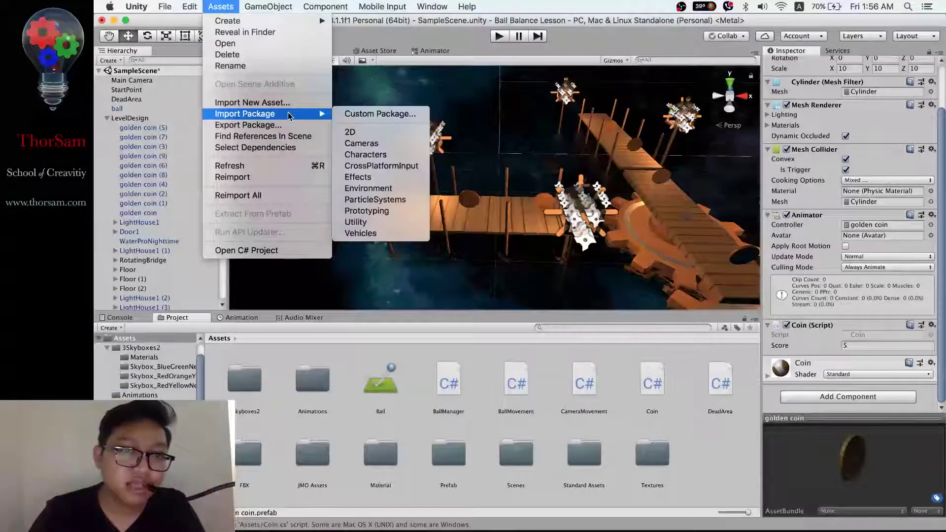
pyautogui.click(350, 114)
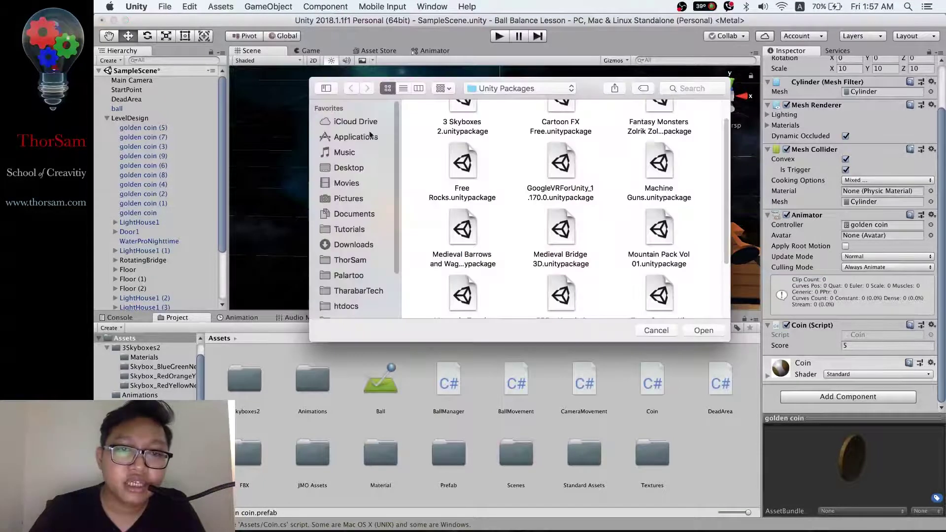
pyautogui.press('u')
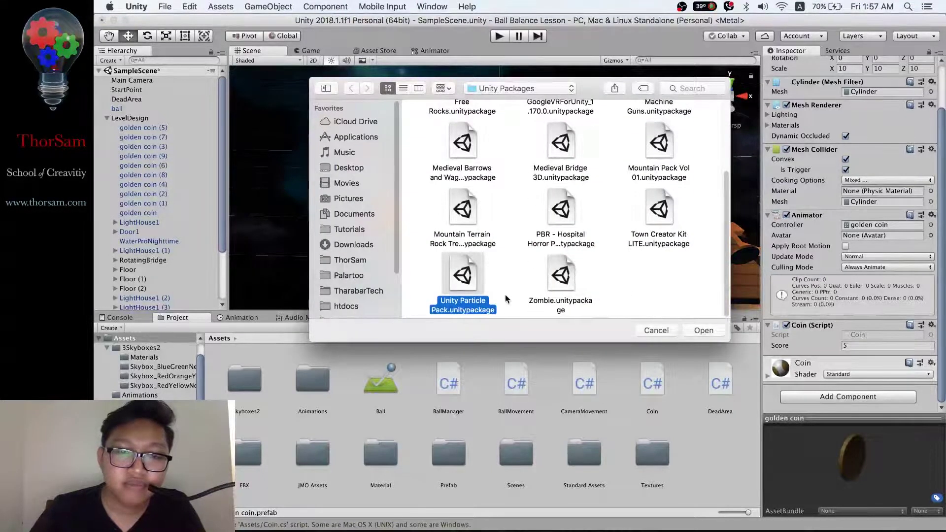
pyautogui.click(601, 284)
pyautogui.scroll(2, 598, 279)
pyautogui.scroll(1, 598, 279)
pyautogui.scroll(3, 598, 279)
pyautogui.scroll(1, 599, 279)
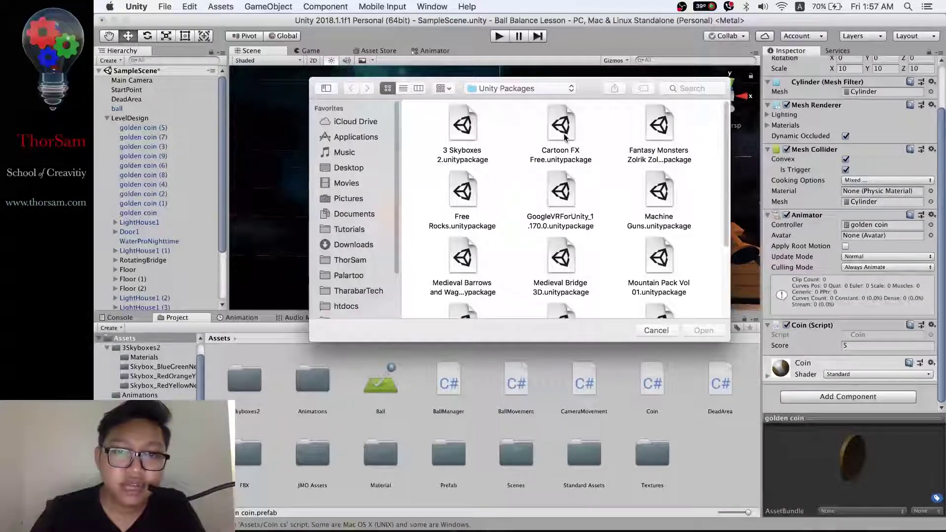
pyautogui.click(660, 330)
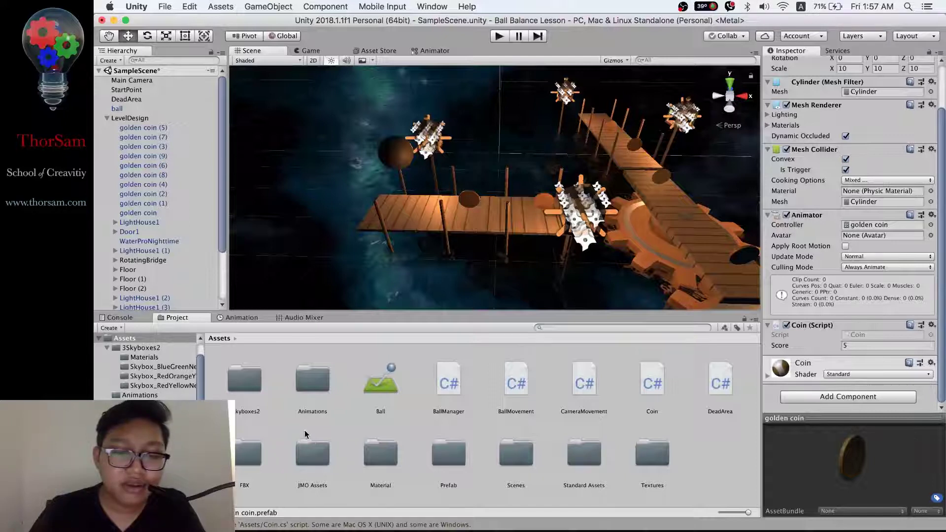
# Step: Browse through JMO Assets and Cartoon FX into the CFX3 Prefabs folder
pyautogui.doubleClick(320, 447)
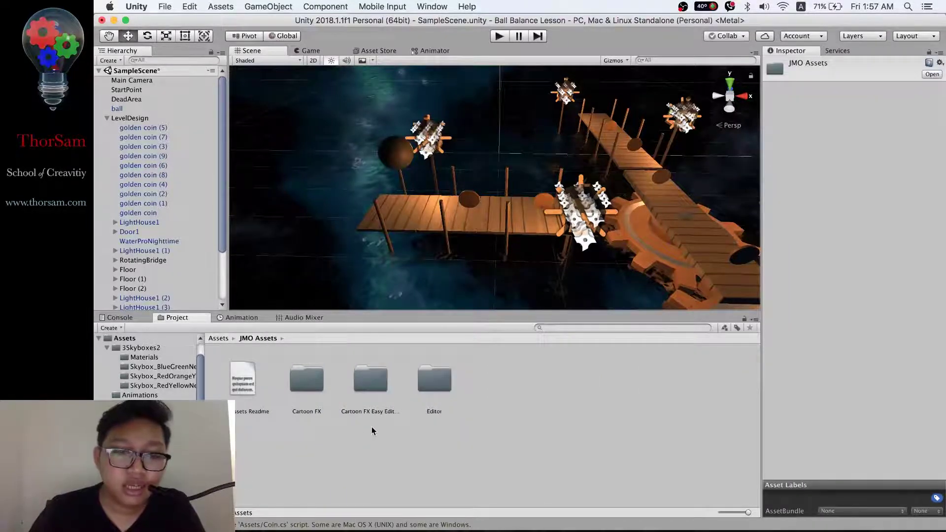
pyautogui.doubleClick(313, 383)
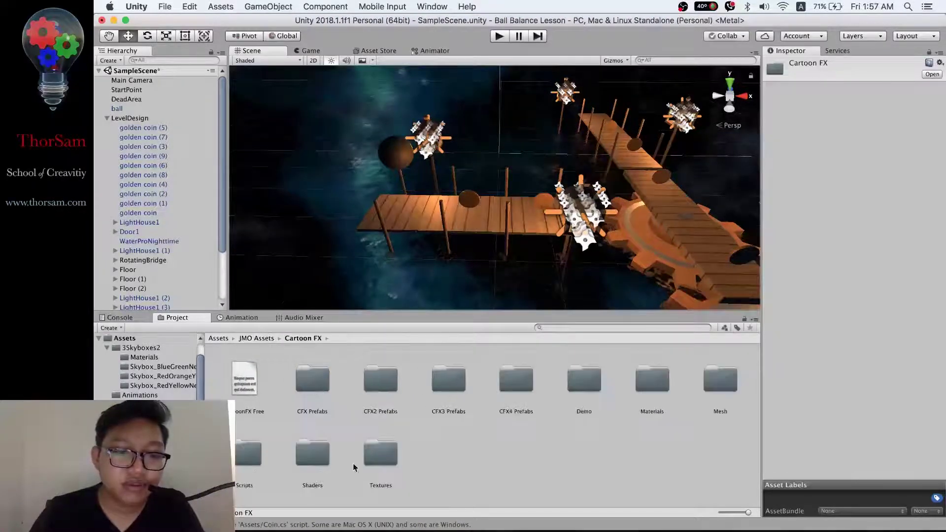
pyautogui.doubleClick(448, 380)
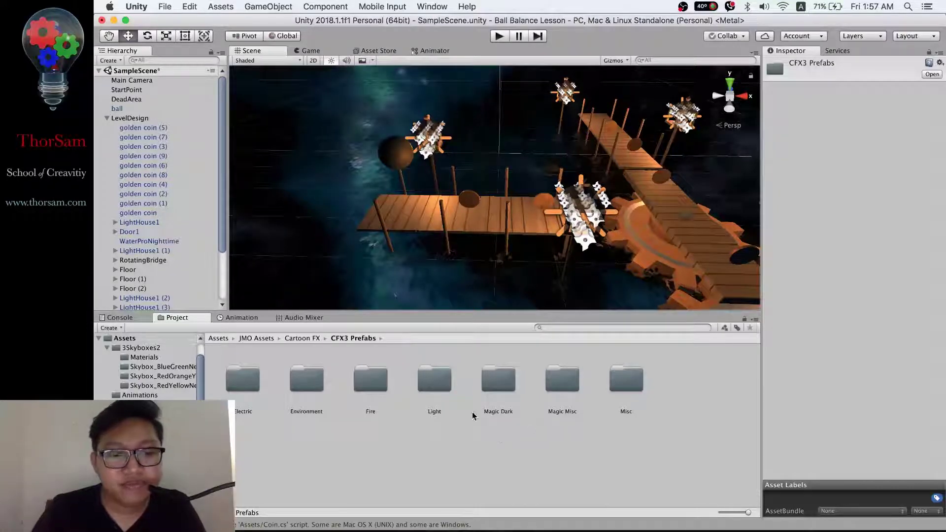
# Step: Place CFX3_Hit_Light_C_Air from the Light folder onto the bridge, then delete it
pyautogui.doubleClick(436, 380)
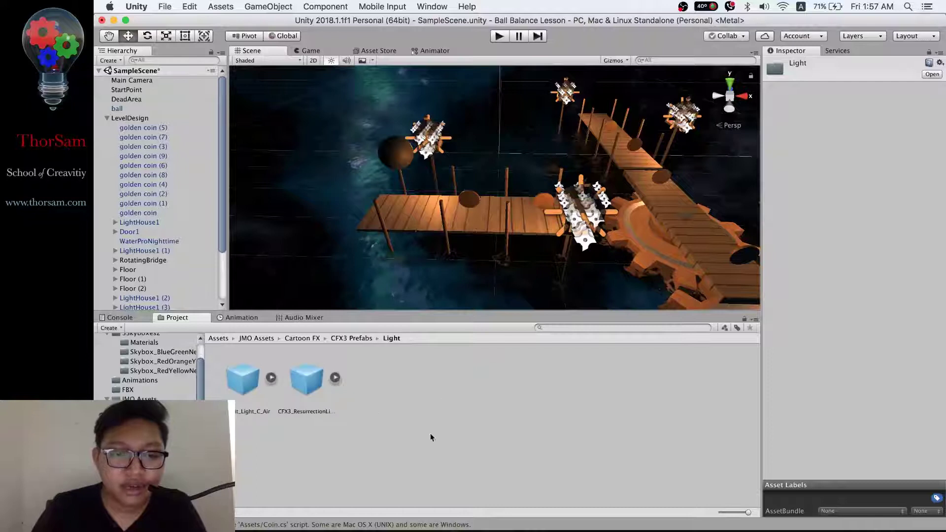
pyautogui.click(236, 380)
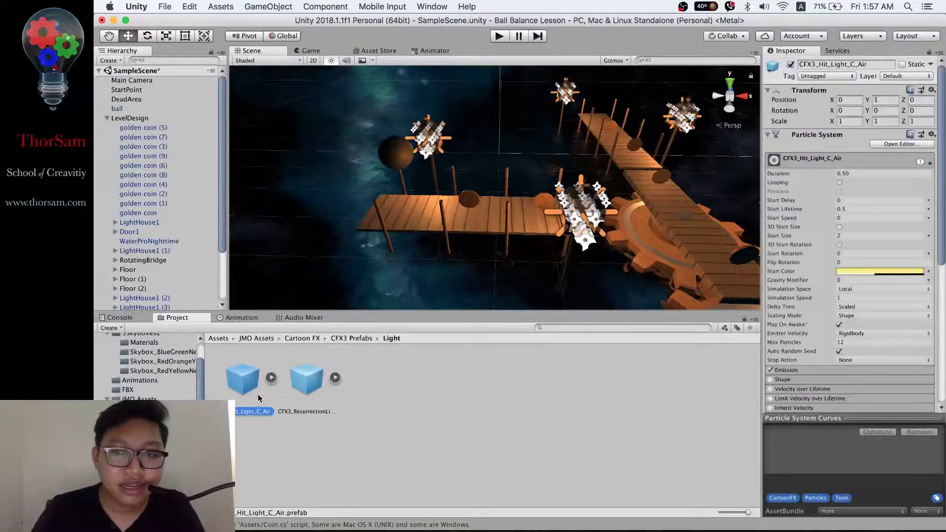
pyautogui.moveTo(244, 385); pyautogui.dragTo(440, 256)
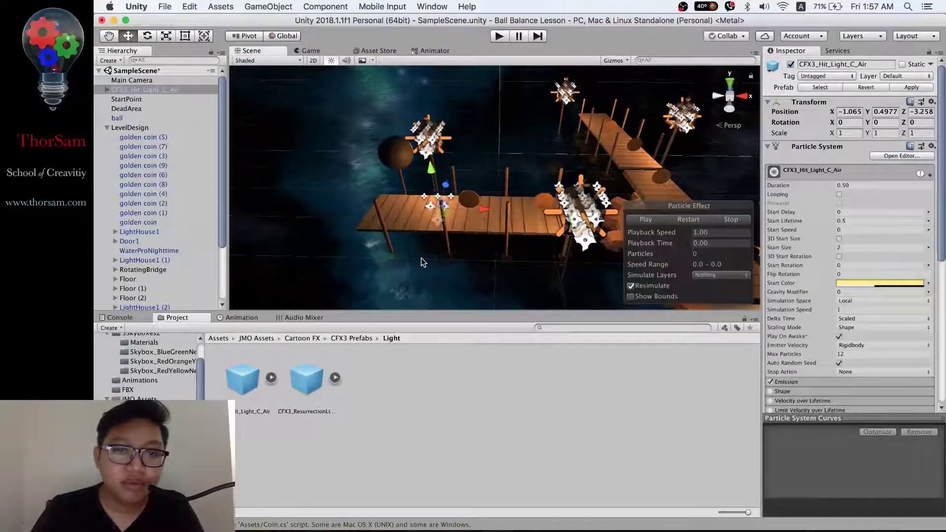
pyautogui.click(161, 89)
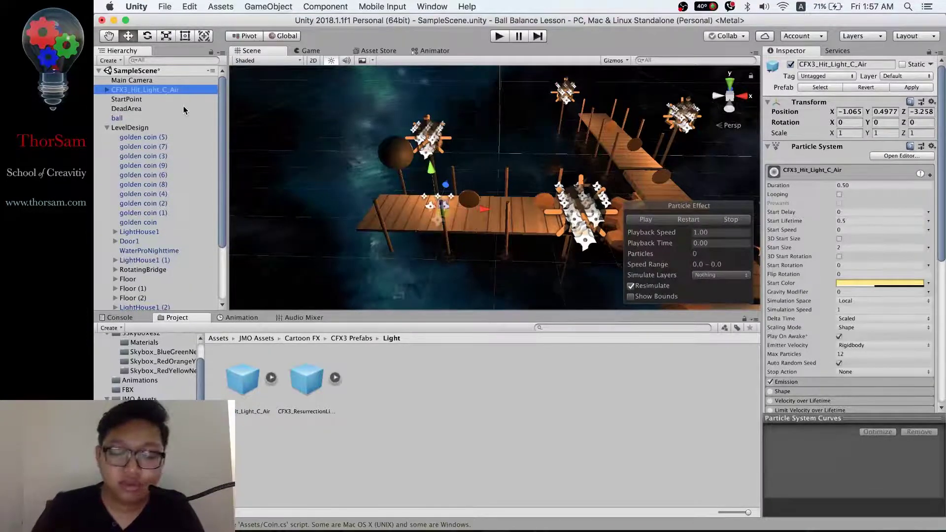
pyautogui.press('super+BackSpace')
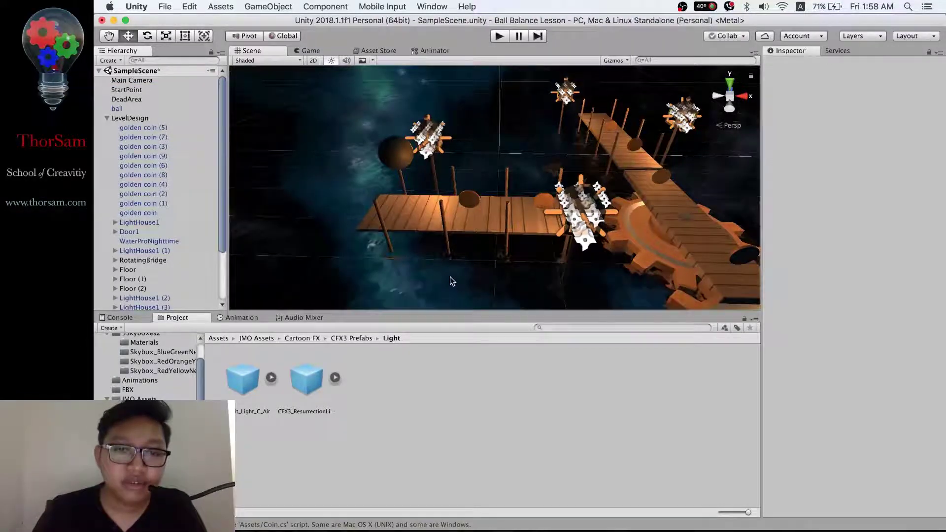
# Step: Select the golden coin prefab in the Prefab folder and open its Coin script
pyautogui.click(471, 199)
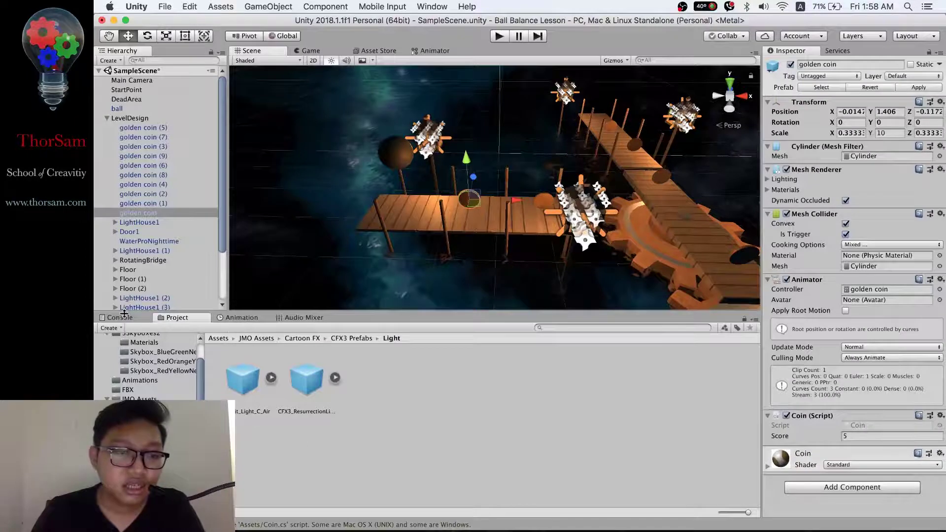
pyautogui.click(123, 317)
pyautogui.click(169, 319)
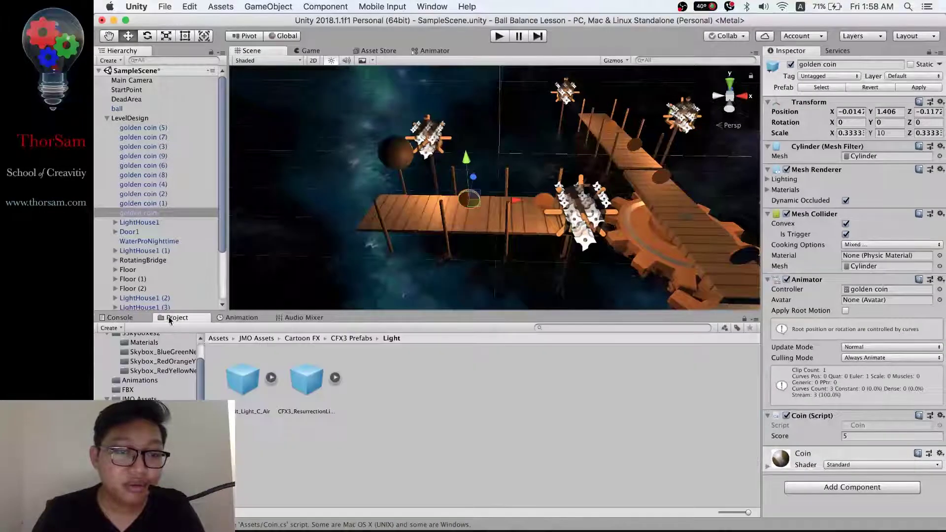
pyautogui.click(218, 338)
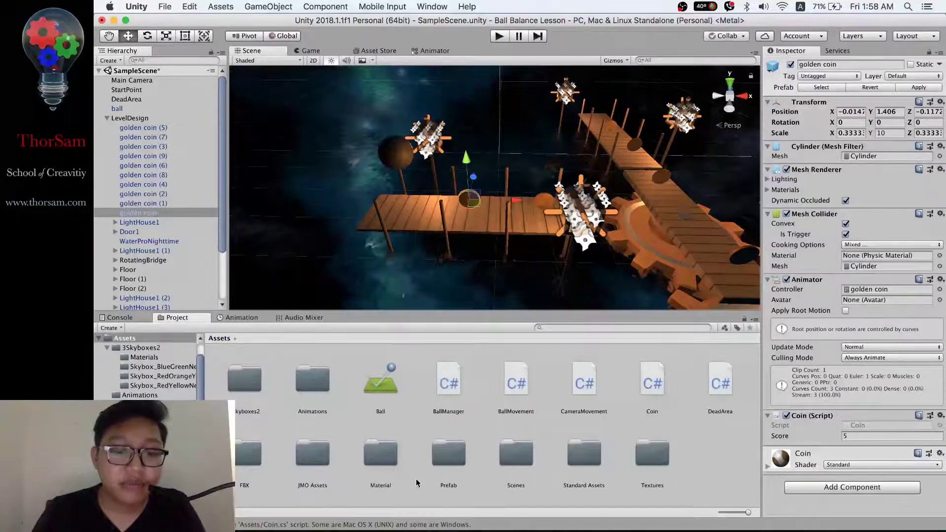
pyautogui.doubleClick(453, 461)
pyautogui.click(252, 395)
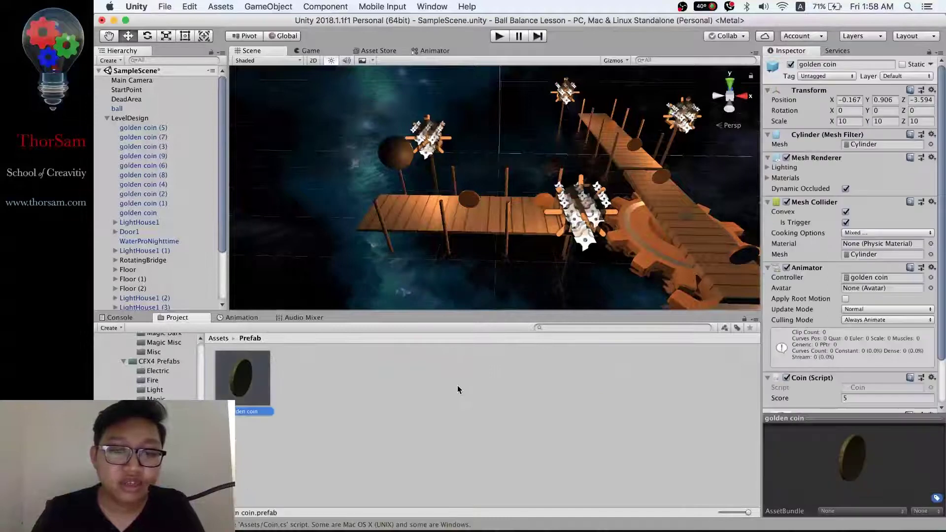
pyautogui.doubleClick(864, 374)
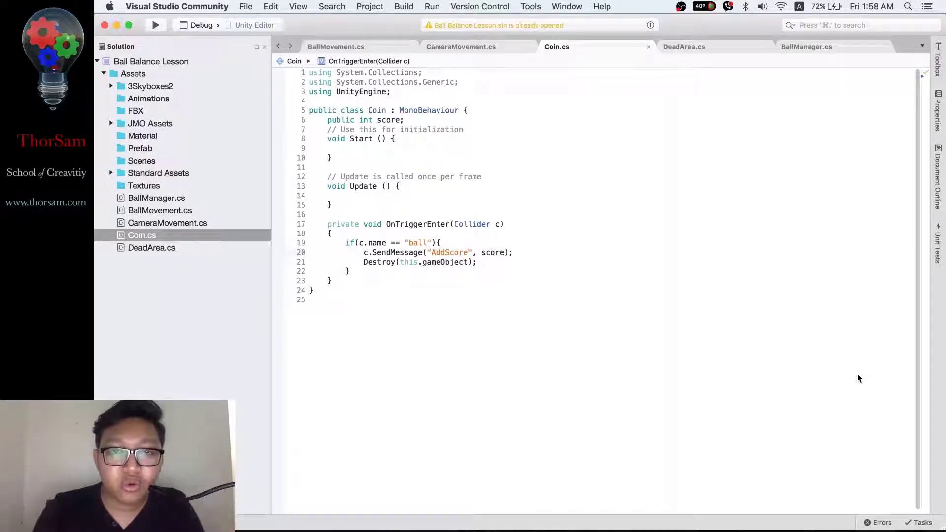
# Step: Declare 'public GameObject hit;' on a new line below 'public int score;'
pyautogui.click(436, 121)
pyautogui.press('Return')
pyautogui.write('public Gam')
pyautogui.press('Return')
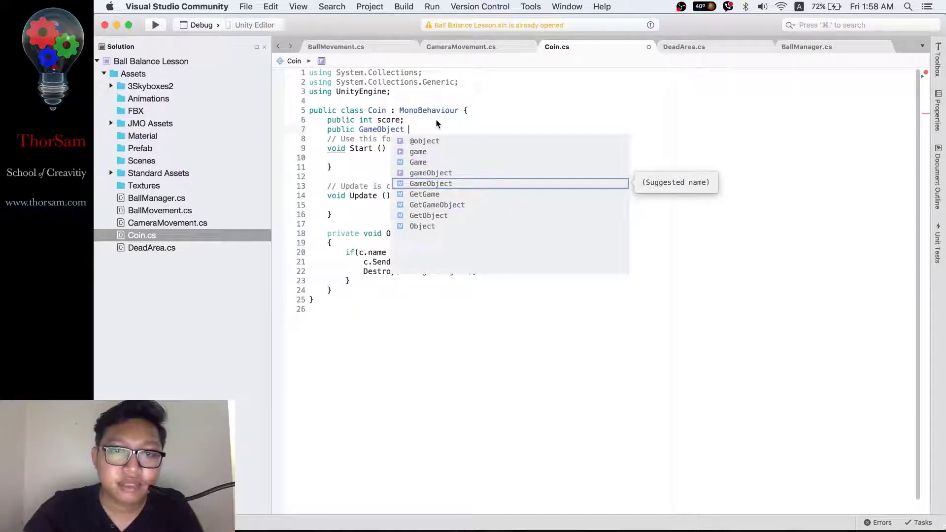
pyautogui.write('hit;')
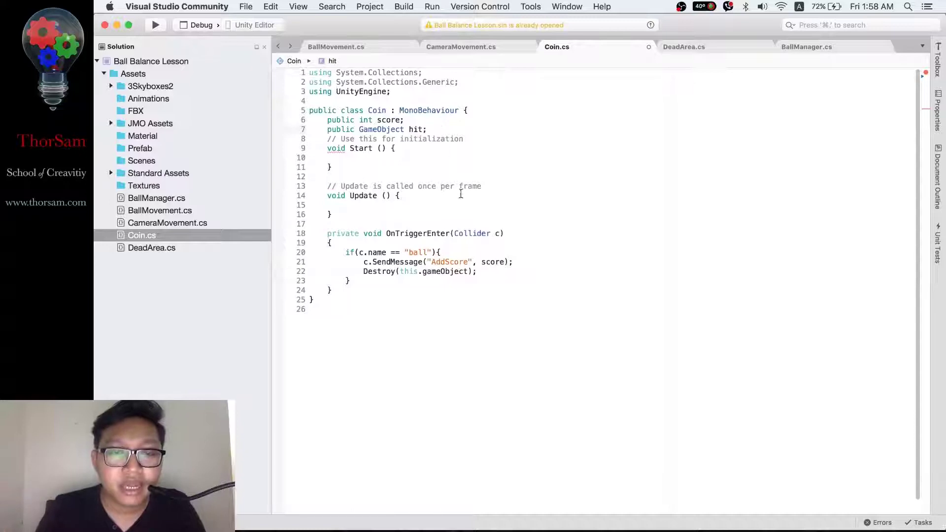
pyautogui.click(462, 252)
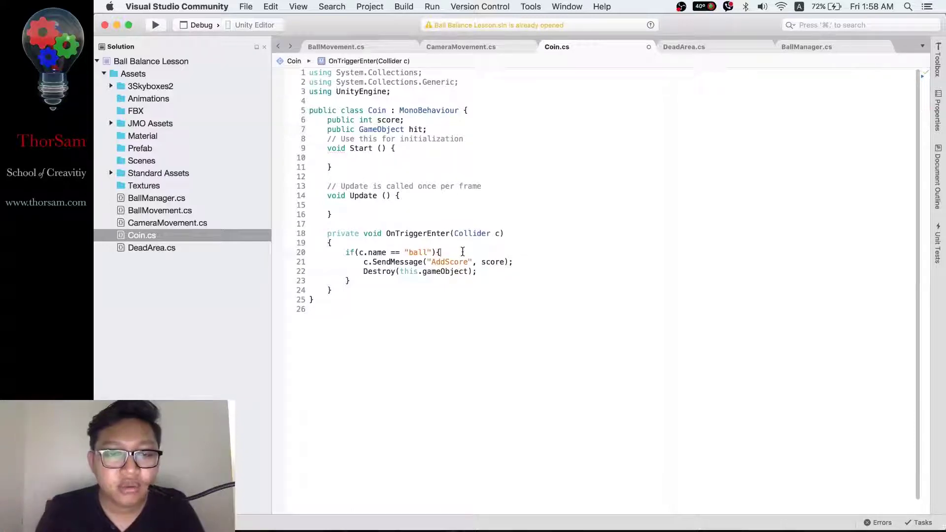
pyautogui.click(524, 261)
# Step: After SendMessage, add 'GameObject temp = Instantiate(hit, transform.position, Quaternion.identity);'
pyautogui.press('Return')
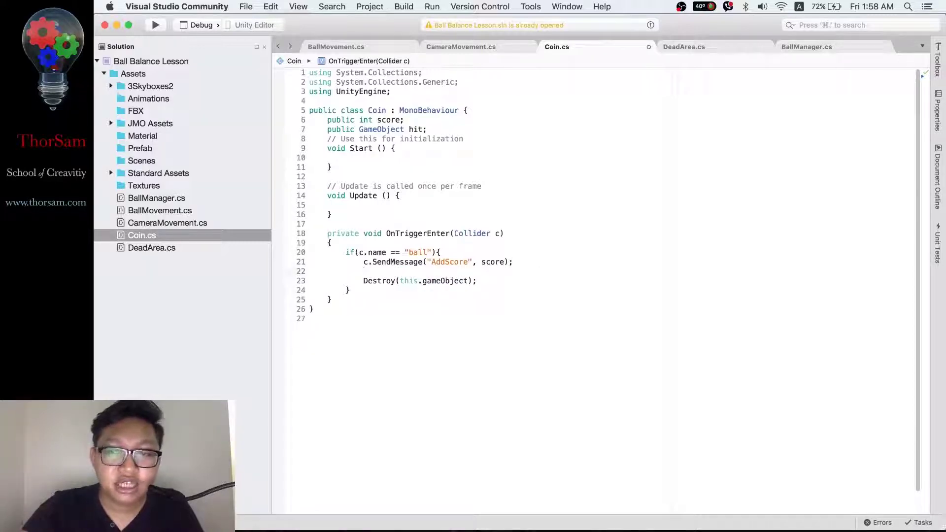
pyautogui.write('GameObject')
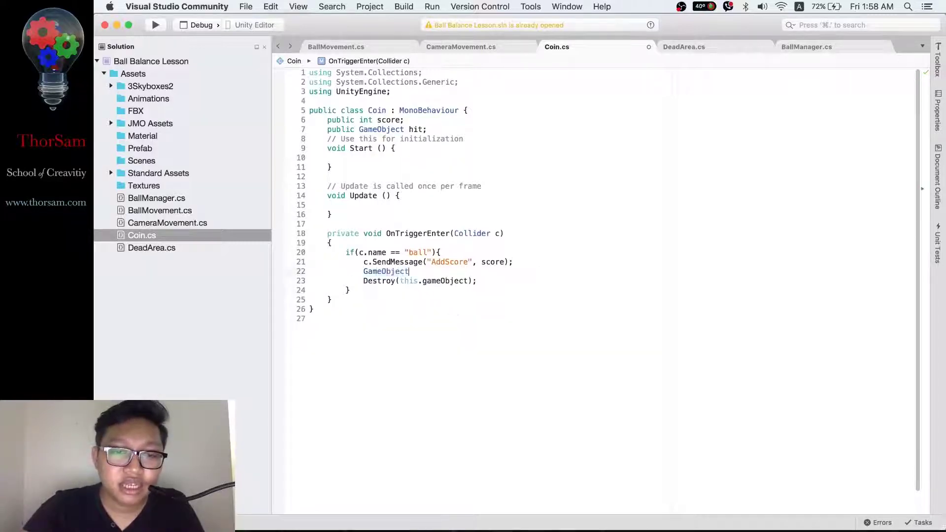
pyautogui.write(' temp')
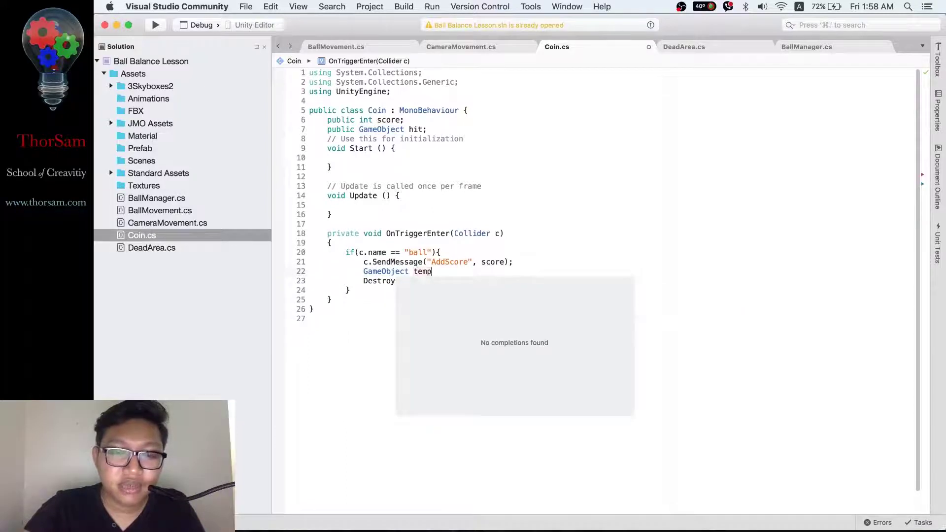
pyautogui.write(' = In')
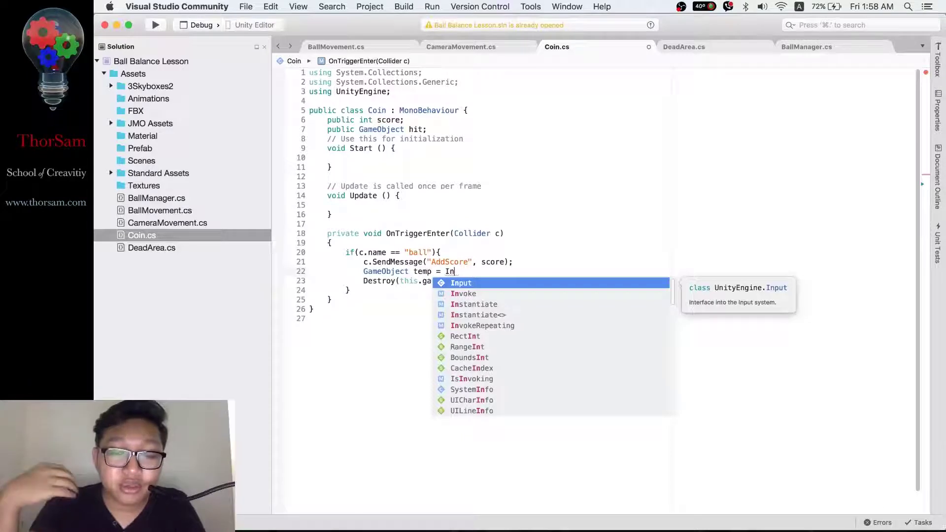
pyautogui.write('st')
pyautogui.press('Return')
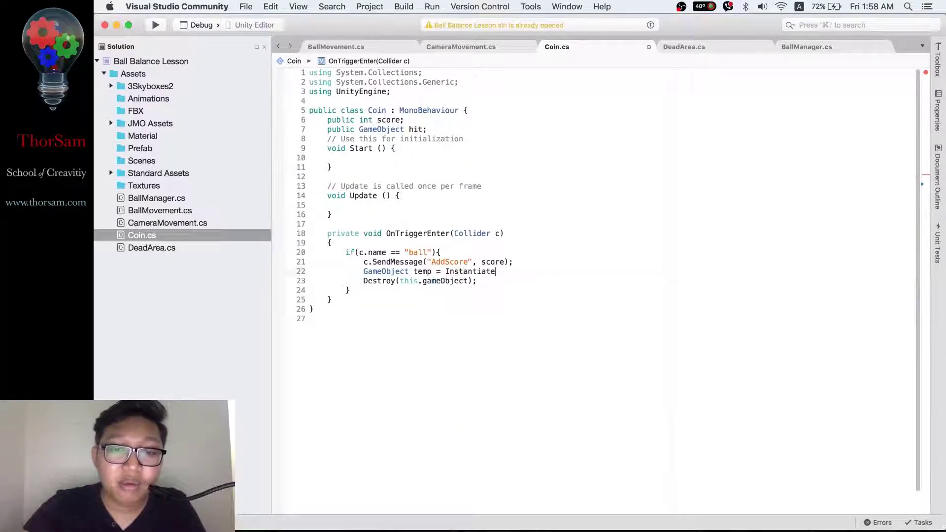
pyautogui.write('(')
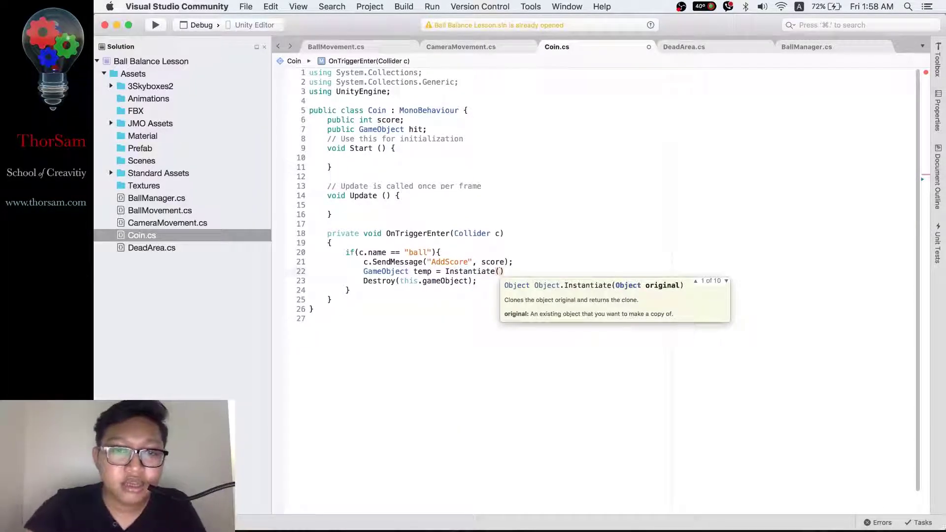
pyautogui.write('hit')
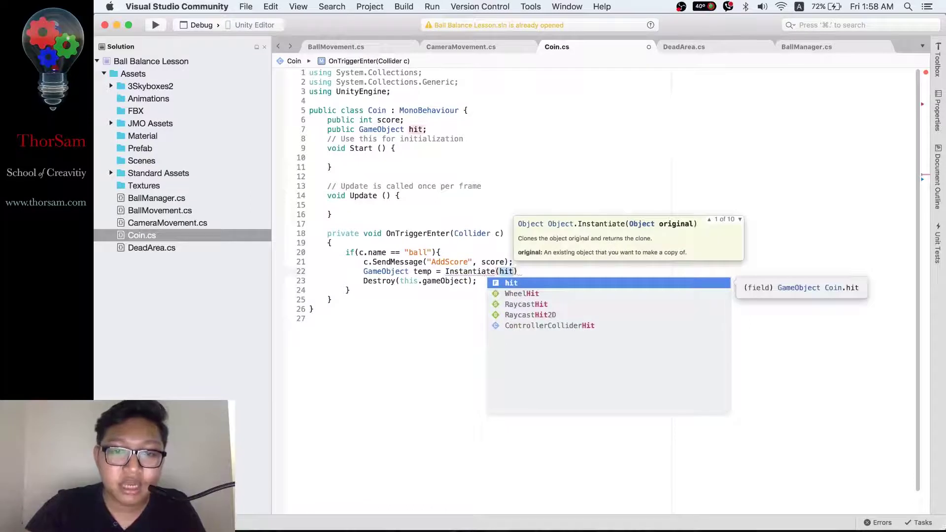
pyautogui.write(',tra')
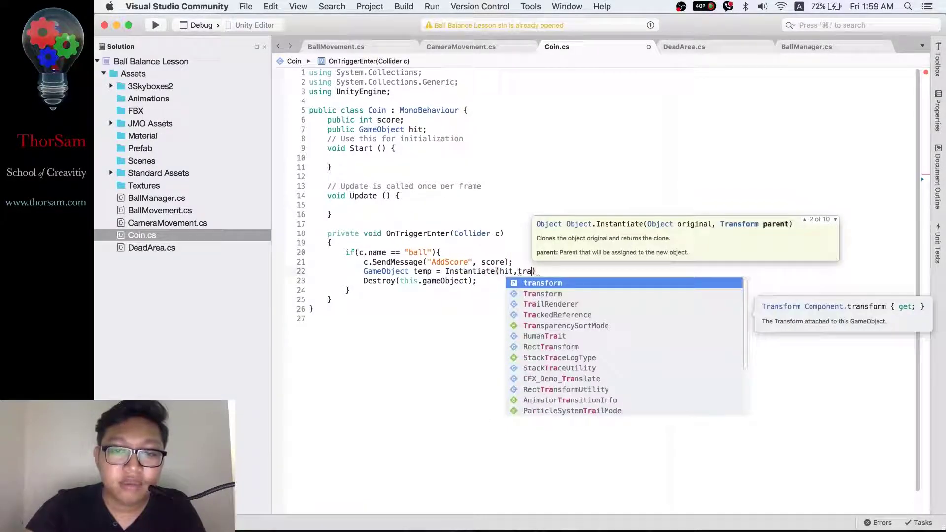
pyautogui.write('nsform.p')
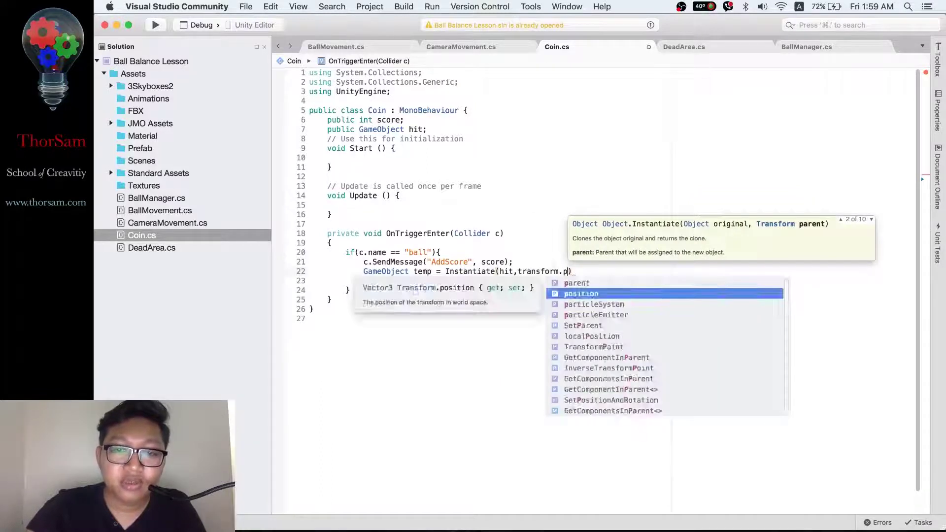
pyautogui.press('Return')
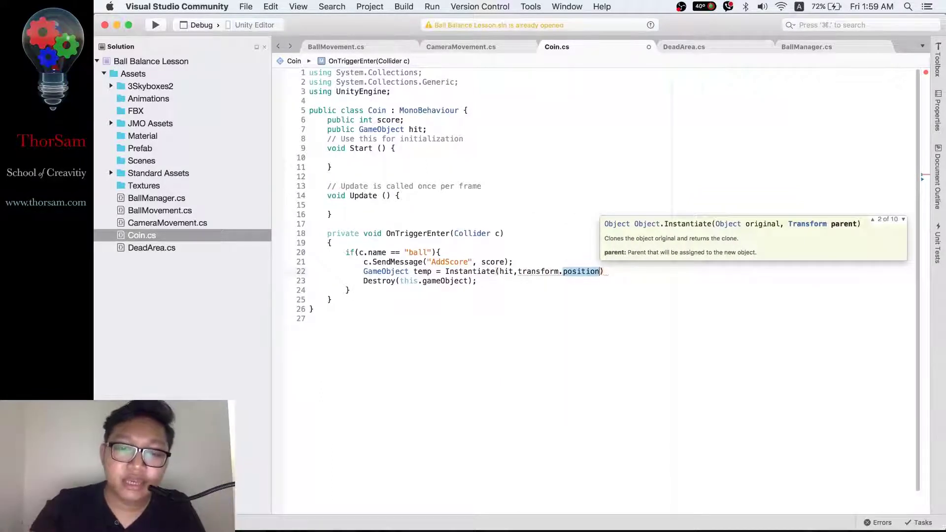
pyautogui.write(',')
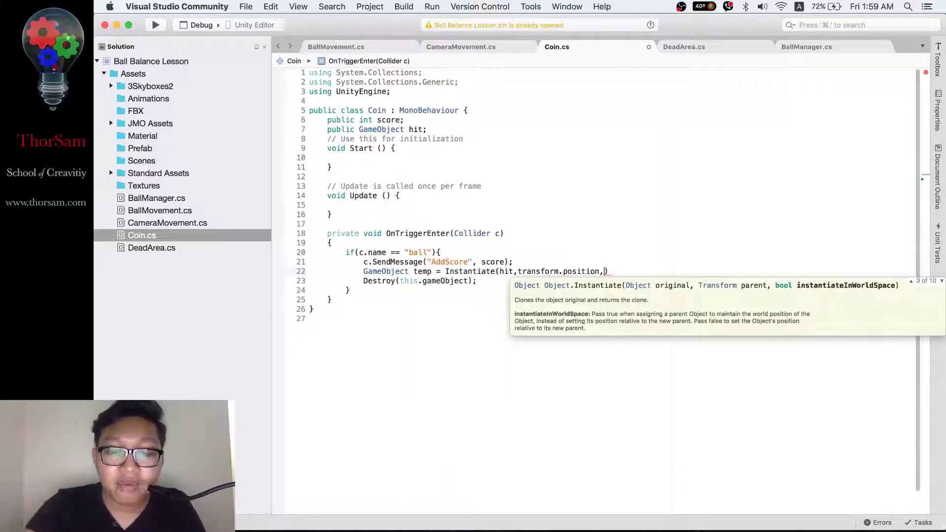
pyautogui.write('Qua')
pyautogui.press('Return')
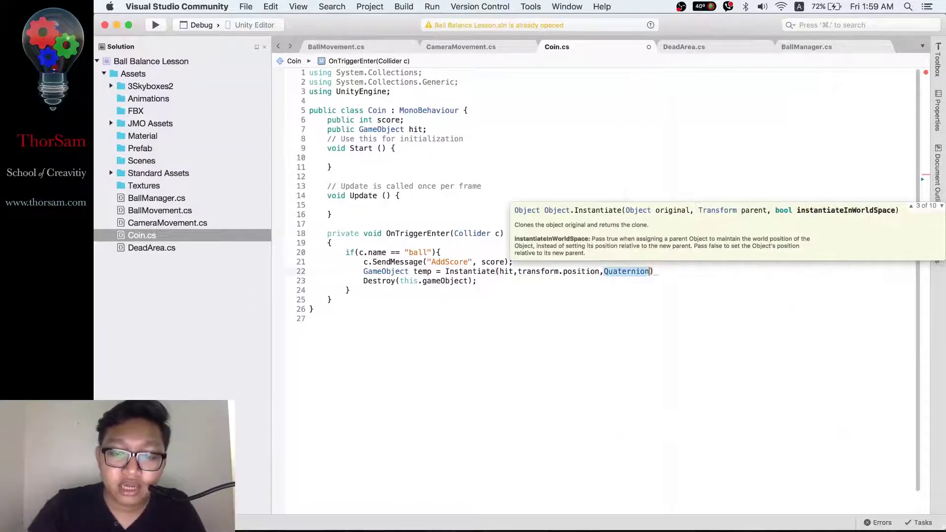
pyautogui.write('.i')
pyautogui.press('Return')
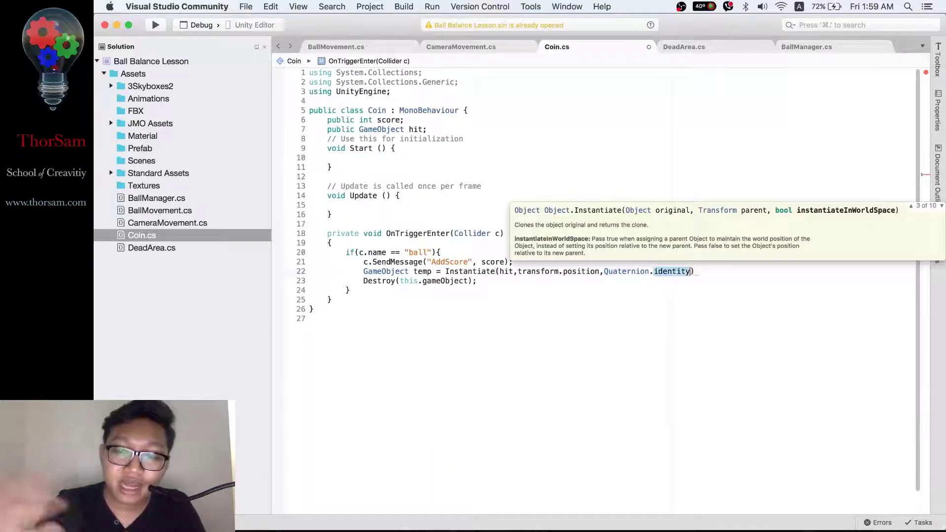
pyautogui.write(';')
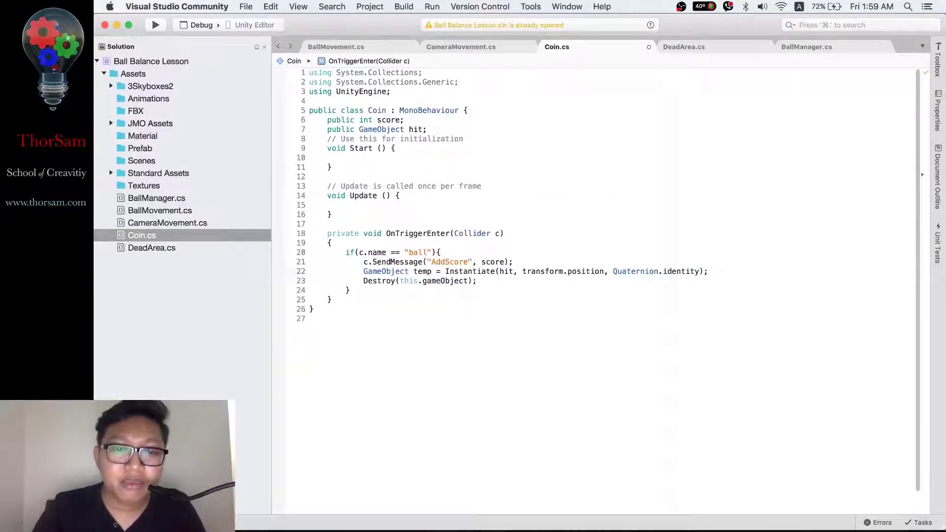
pyautogui.press('Return')
# Step: Add 'Destroy(temp, 3f);' on the new line and save Coin.cs
pyautogui.write('Des')
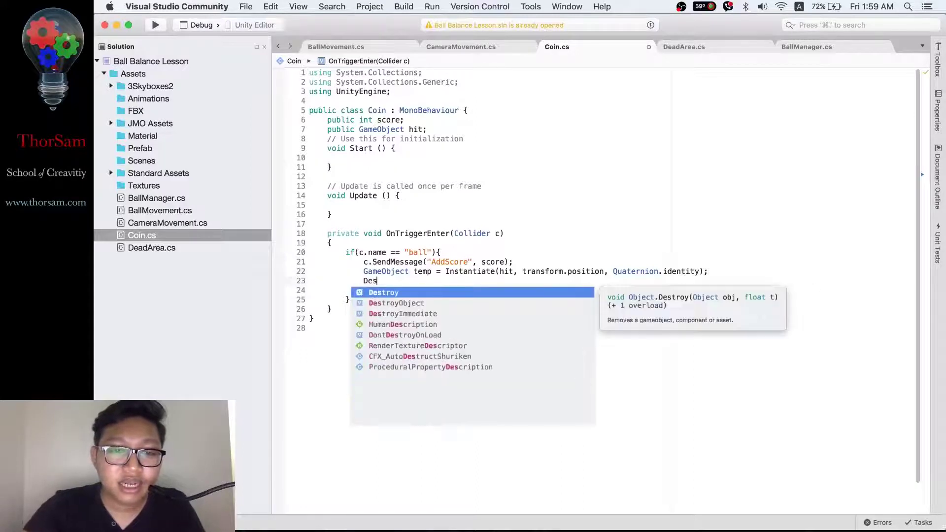
pyautogui.write('troy(')
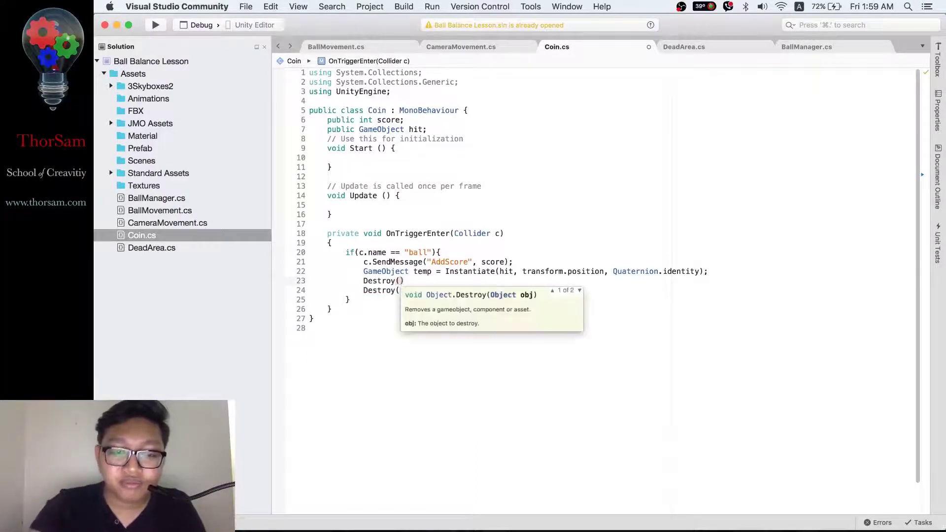
pyautogui.write('temp,')
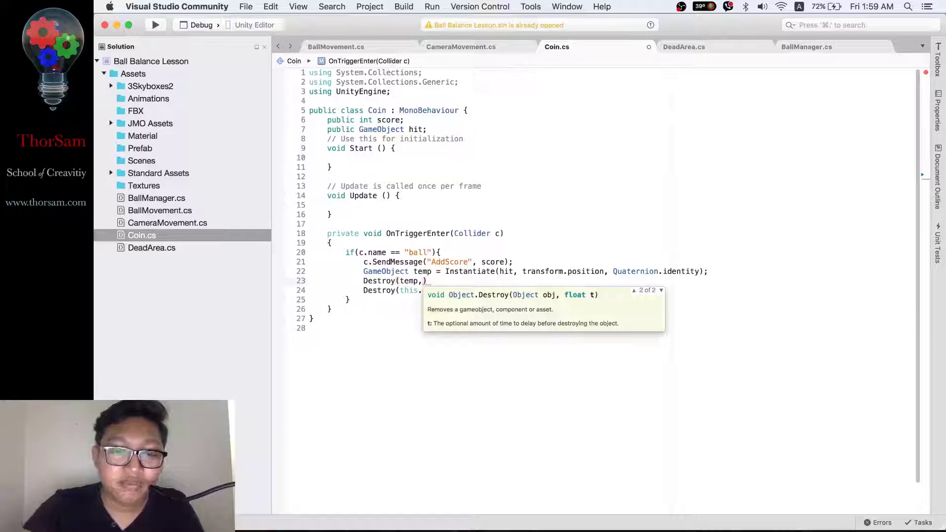
pyautogui.write('3f);')
pyautogui.press('super+s')
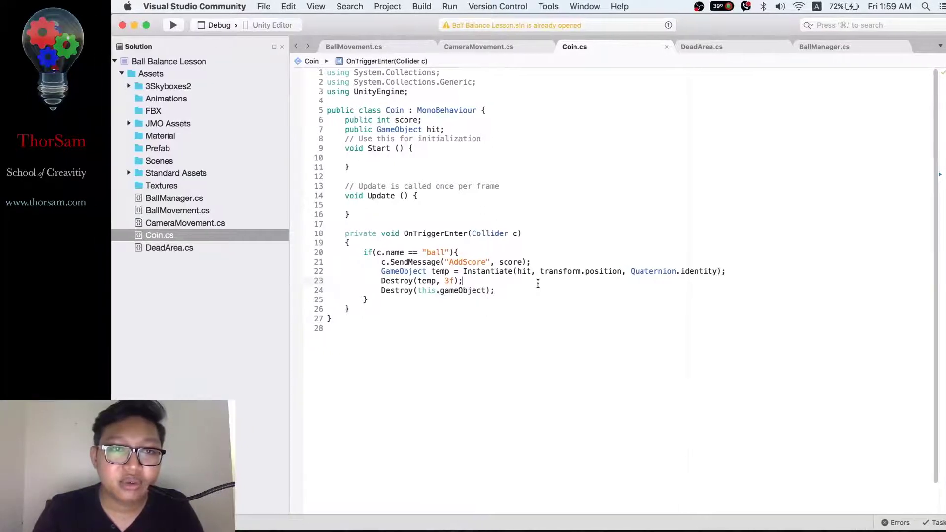
# Step: Back in Unity, inspect the golden coin prefab to reveal the empty Hit field on Coin (Script)
pyautogui.moveTo(738, 527)
pyautogui.click(796, 512)
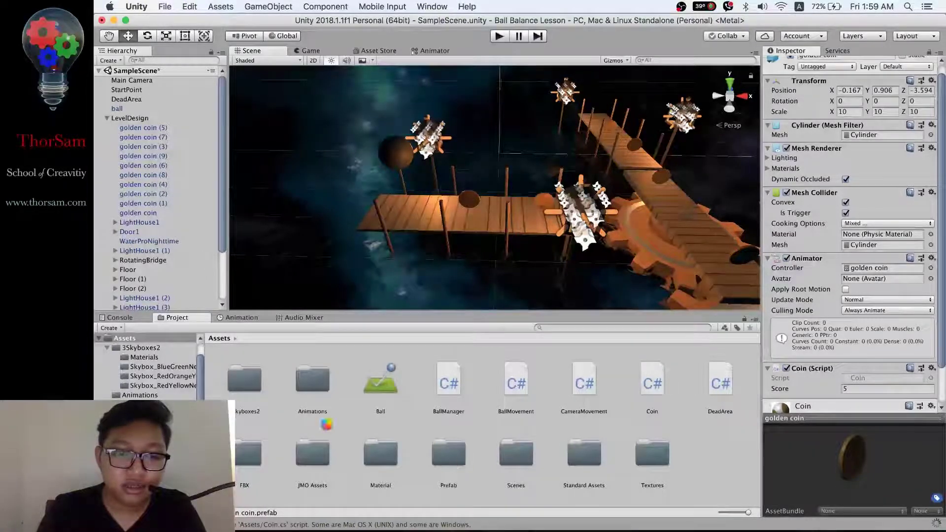
pyautogui.doubleClick(459, 452)
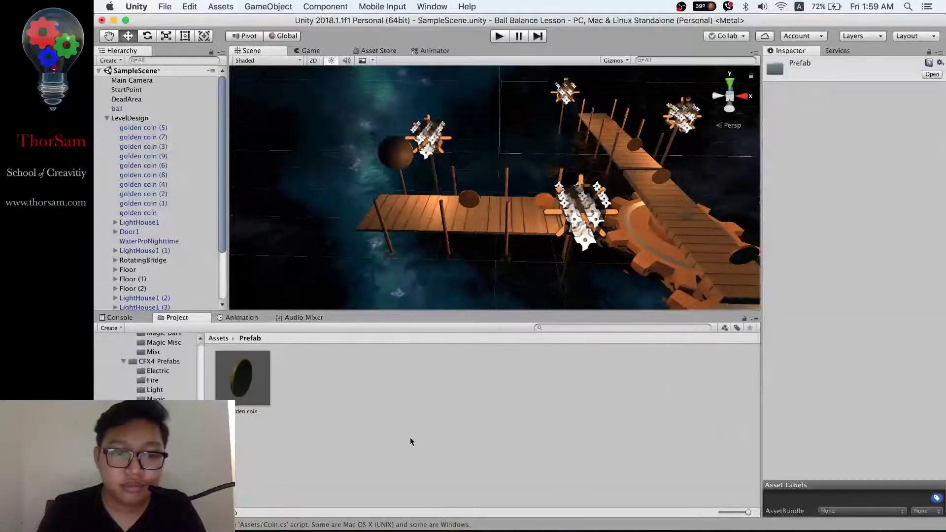
pyautogui.click(242, 384)
pyautogui.scroll(-5, 849, 351)
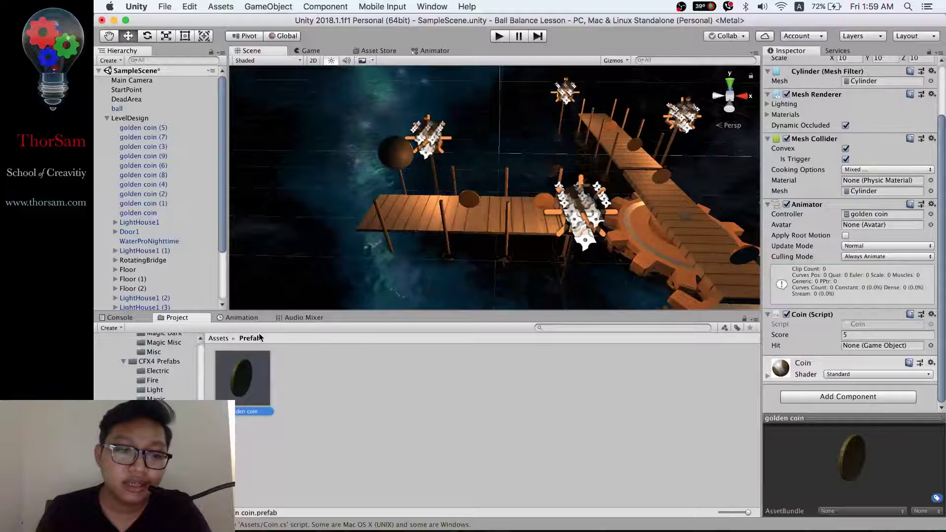
pyautogui.click(216, 339)
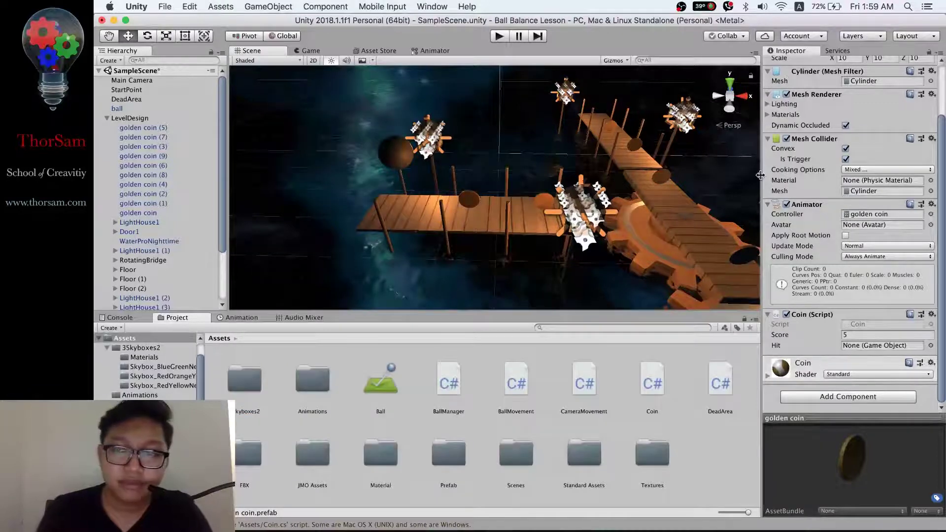
# Step: From JMO Assets > Cartoon FX > CFX3 Prefabs > Light, drag CFX3_Hit_Light_C_Air into the coin's Hit field
pyautogui.scroll(3, 924, 135)
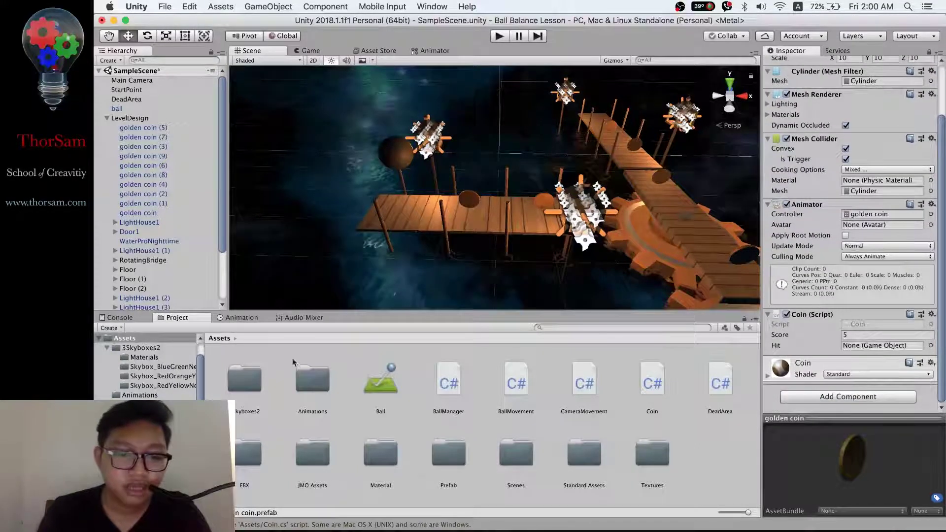
pyautogui.doubleClick(311, 457)
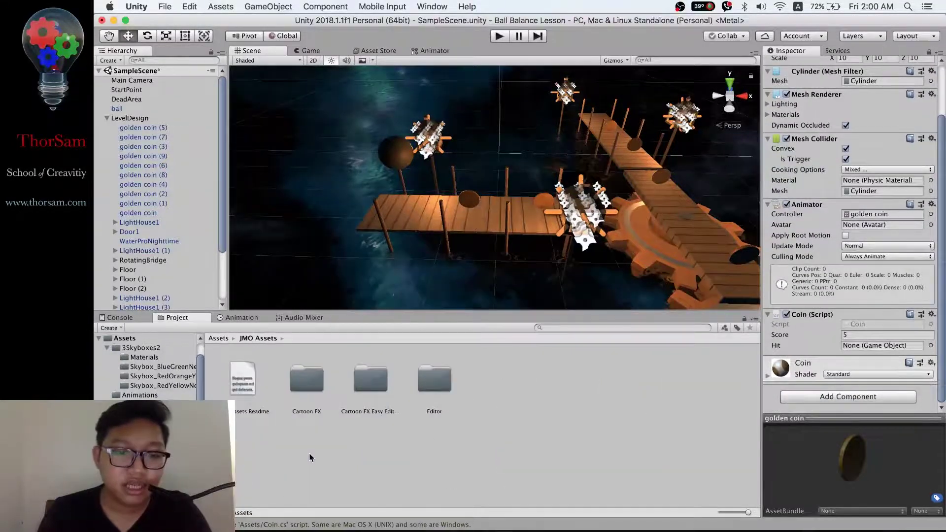
pyautogui.doubleClick(306, 381)
pyautogui.doubleClick(445, 386)
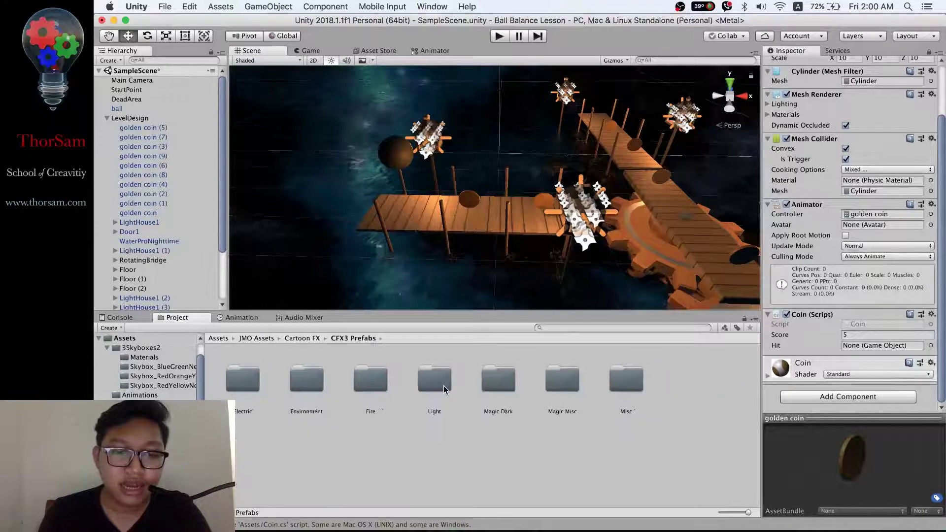
pyautogui.doubleClick(434, 383)
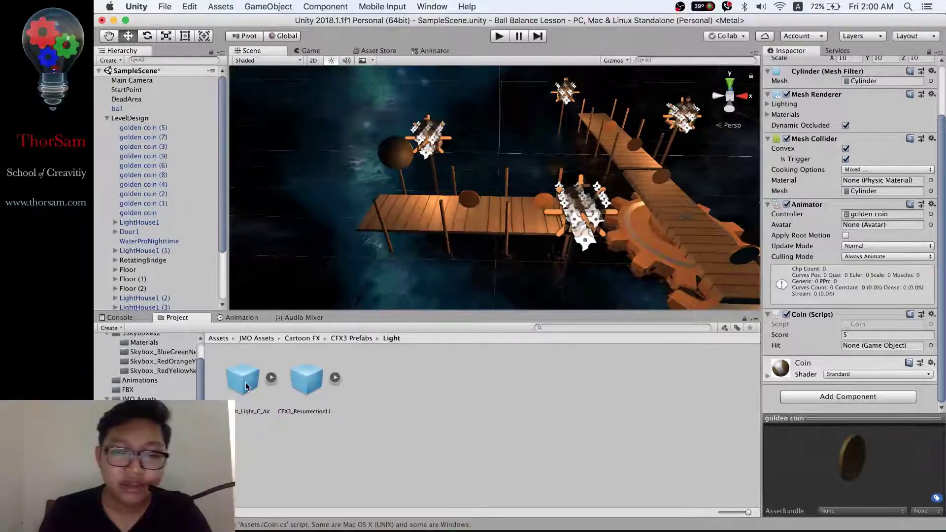
pyautogui.moveTo(646, 373)
pyautogui.mouseDown()
pyautogui.moveTo(846, 359)
pyautogui.moveTo(861, 348)
pyautogui.mouseUp()
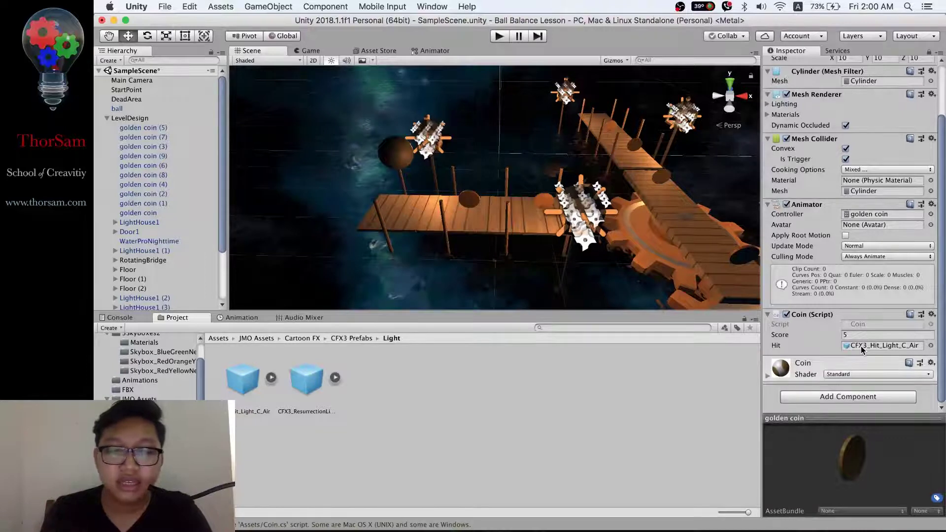
pyautogui.click(106, 119)
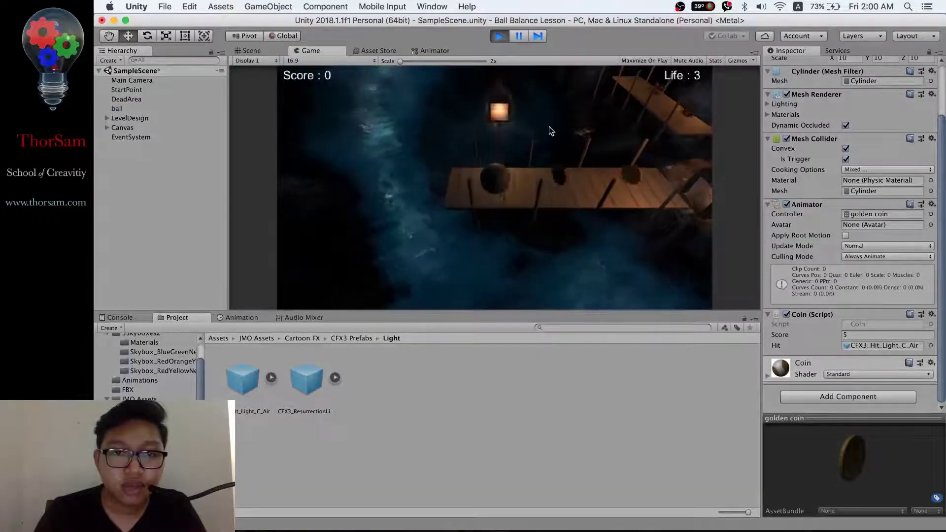
# Step: Steer the ball forward with the Up arrow to collect a coin
pyautogui.press('Up')
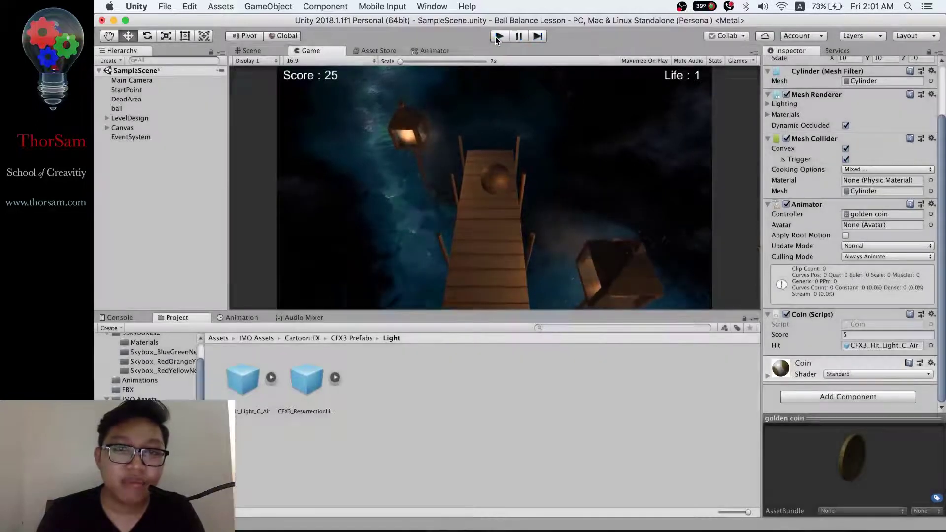
# Step: Stop play mode and select the two golden coins on the bridge in the Scene view
pyautogui.click(497, 40)
pyautogui.click(470, 199)
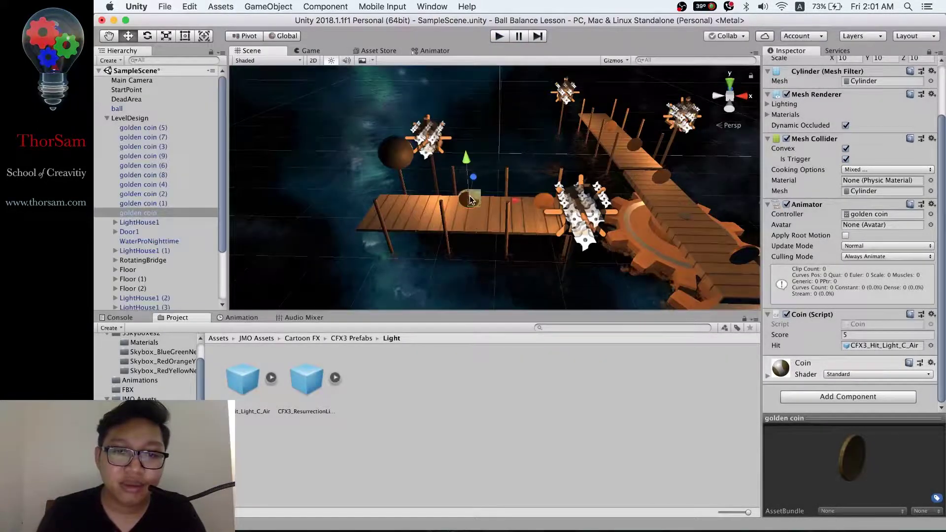
pyautogui.click(541, 200)
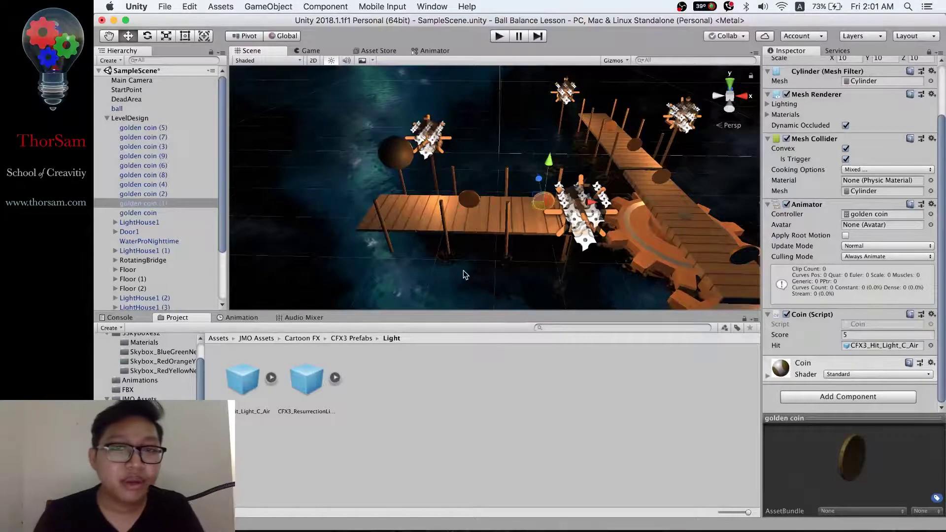